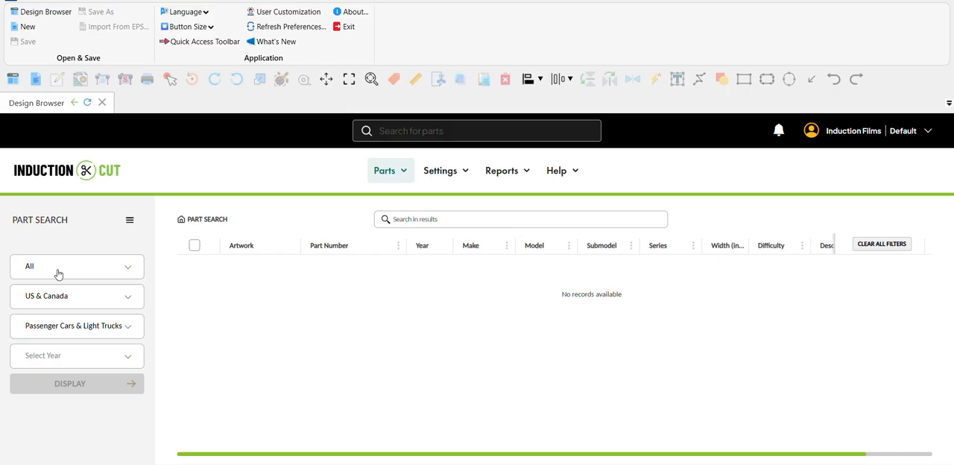
Filter the part search to Window Film patterns for the 2024 model year
click(58, 275)
click(55, 334)
click(50, 357)
click(42, 439)
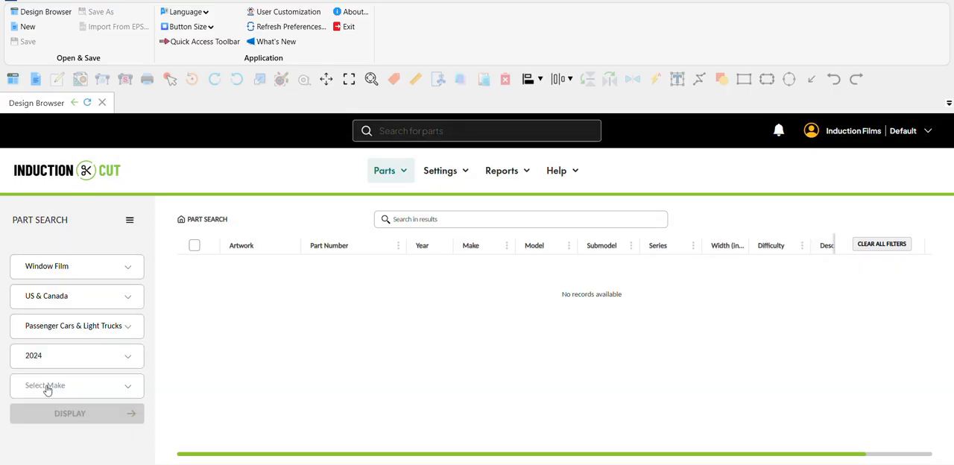
Narrow the part search to make Acura, model TLX and submodel A-Spec
click(47, 388)
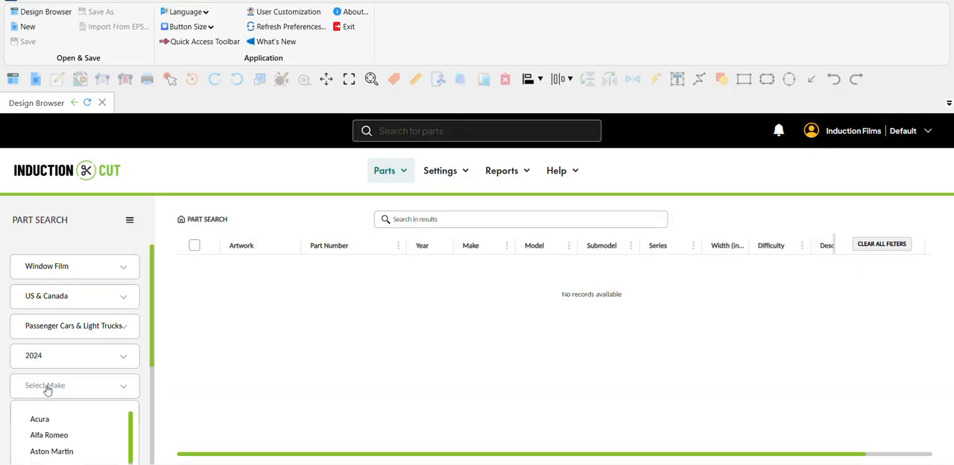
click(50, 422)
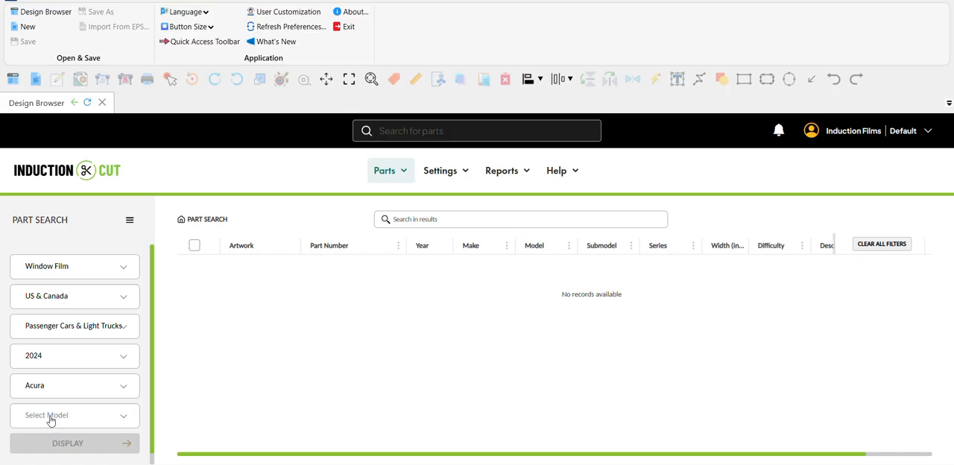
click(51, 421)
click(41, 368)
click(67, 448)
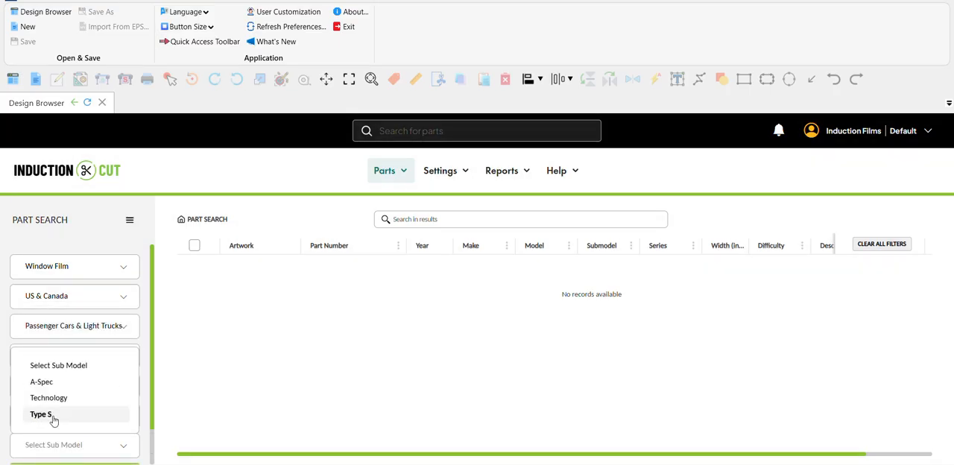
click(51, 383)
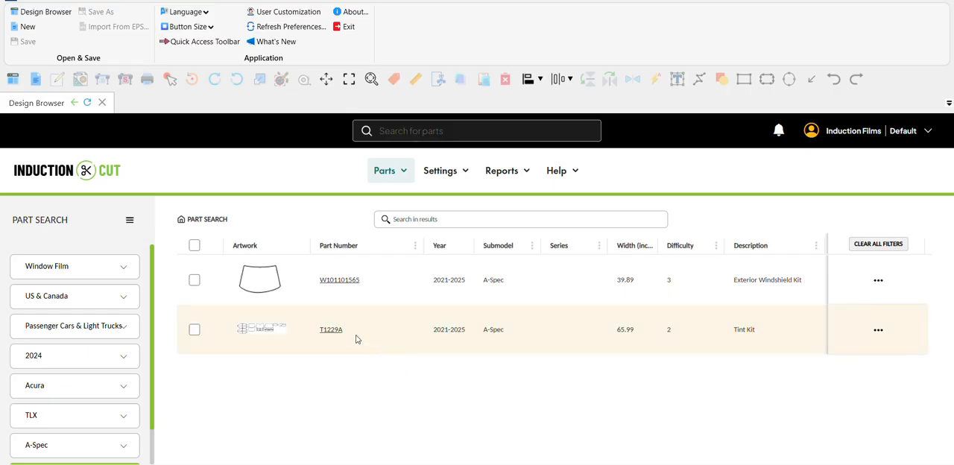
Open tint kit T1229A and move its upper Standard Cut front window piece into the empty area below the other pieces
click(331, 332)
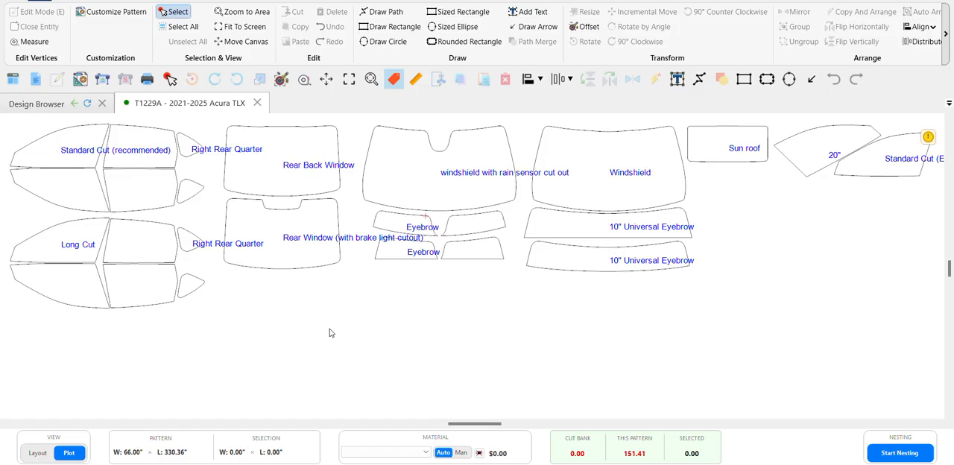
click(47, 156)
drag(50, 149, 472, 352)
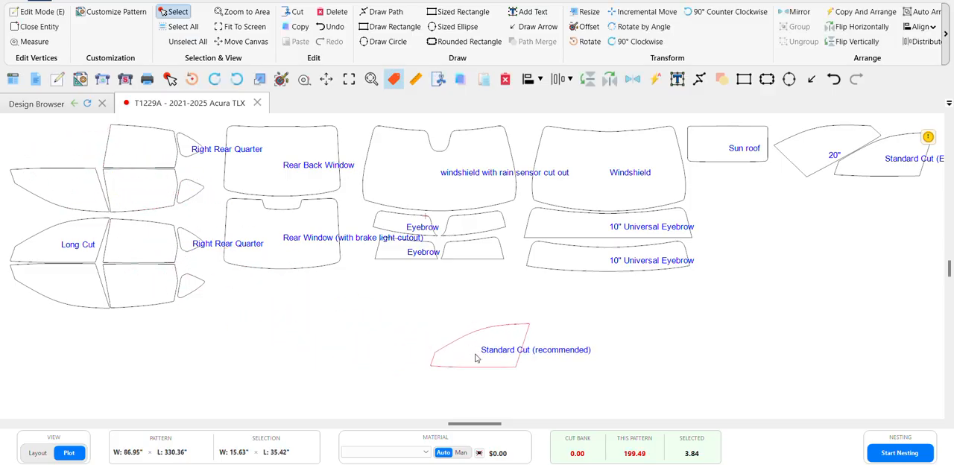
Enter Edit Mode for the separated Standard Cut front window piece
scroll(480, 360, up, 2)
scroll(507, 393, up, 4)
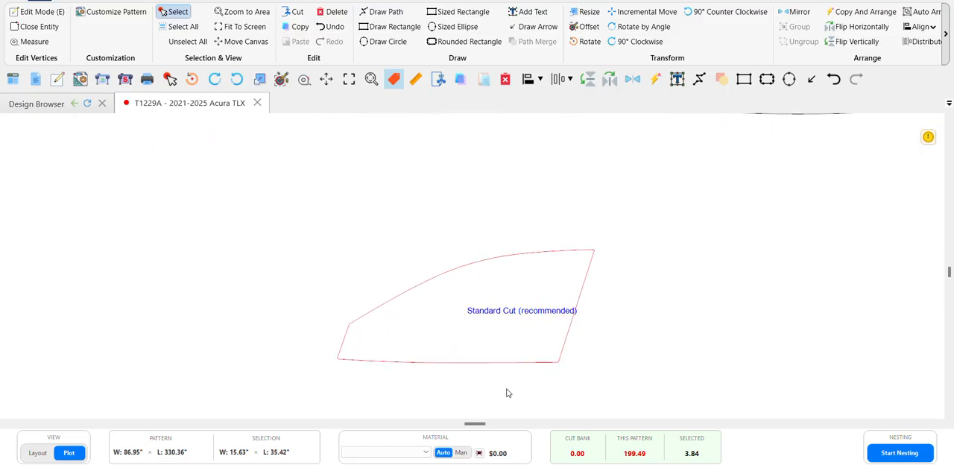
scroll(507, 393, up, 1)
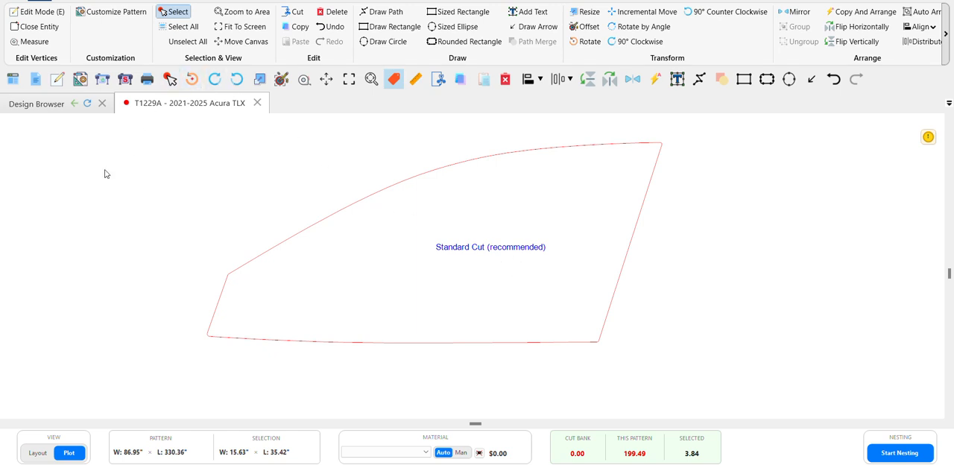
click(37, 13)
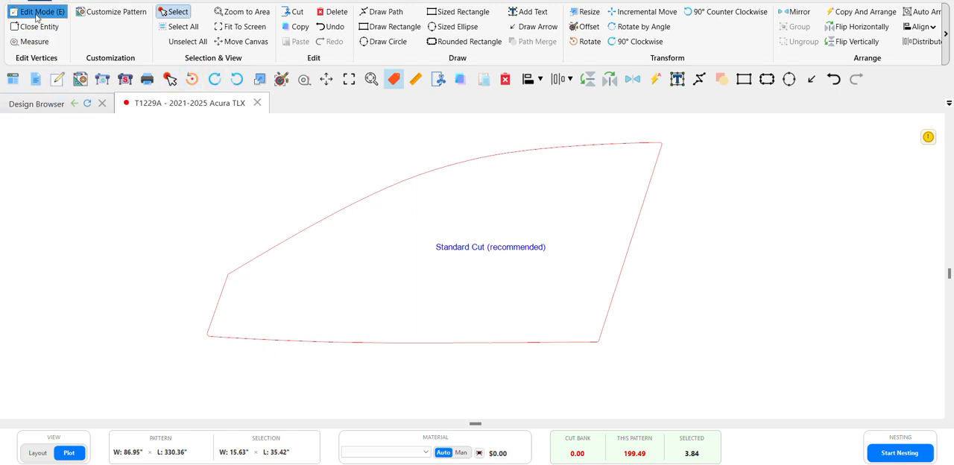
click(35, 13)
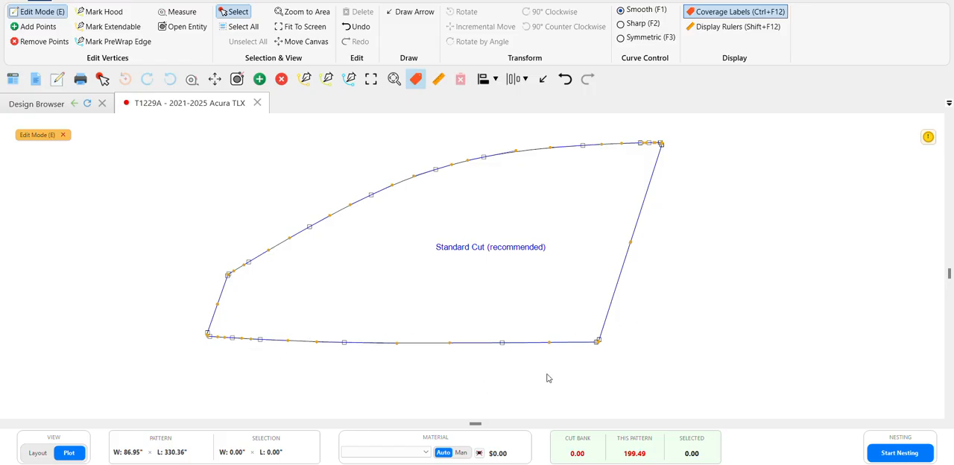
Slightly adjust the curve handle on the piece's bottom edge near the lower rear corner
scroll(548, 365, up, 2)
scroll(548, 365, up, 2)
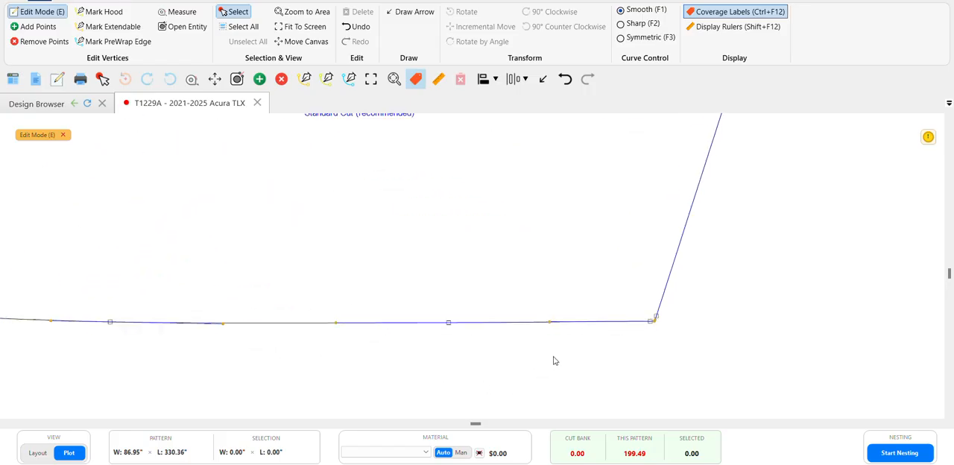
mouse_move(548, 301)
mouse_down()
mouse_move(544, 328)
mouse_move(549, 258)
mouse_move(544, 306)
mouse_up()
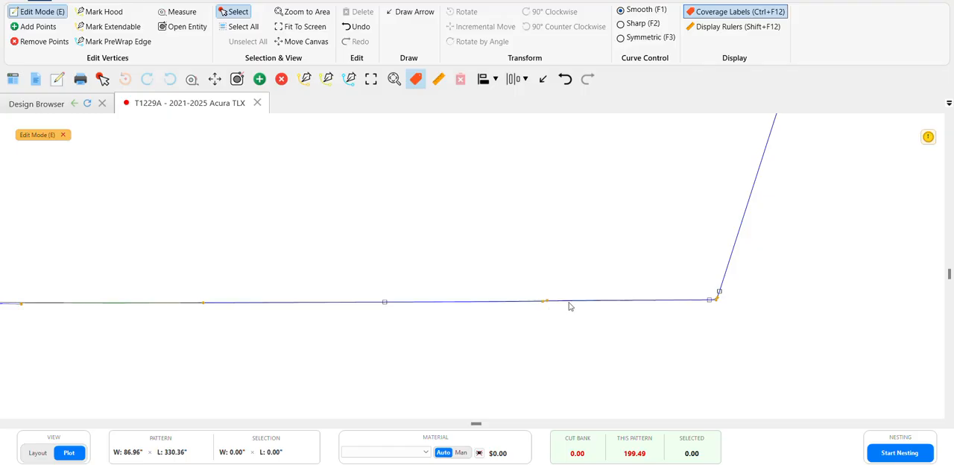
scroll(661, 301, down, 2)
scroll(616, 364, down, 3)
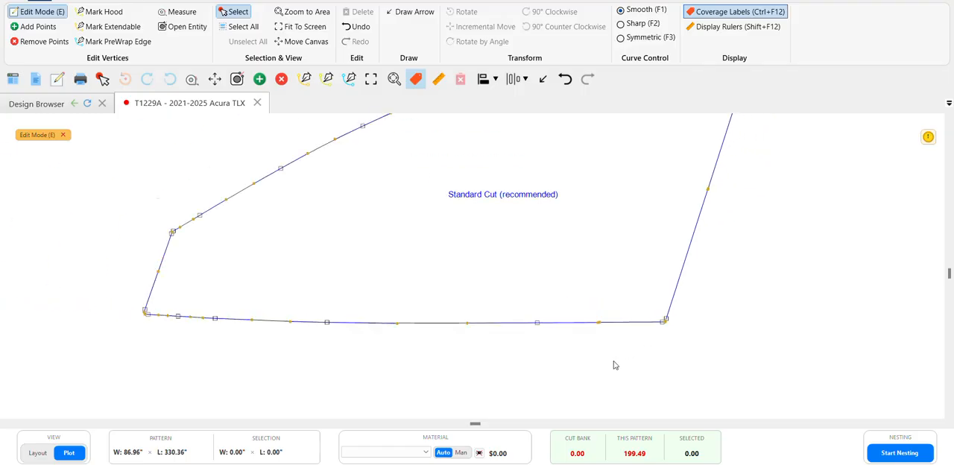
scroll(604, 205, up, 1)
scroll(603, 205, down, 1)
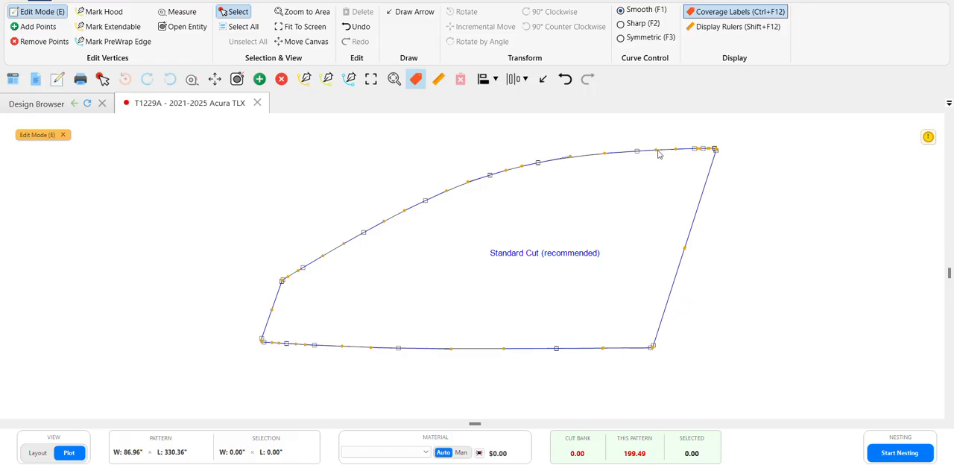
Select the points along the piece's slanted rear edge, nudge them outward until the piece is about 35.76" long, and exit Edit Mode
drag(660, 128, 750, 388)
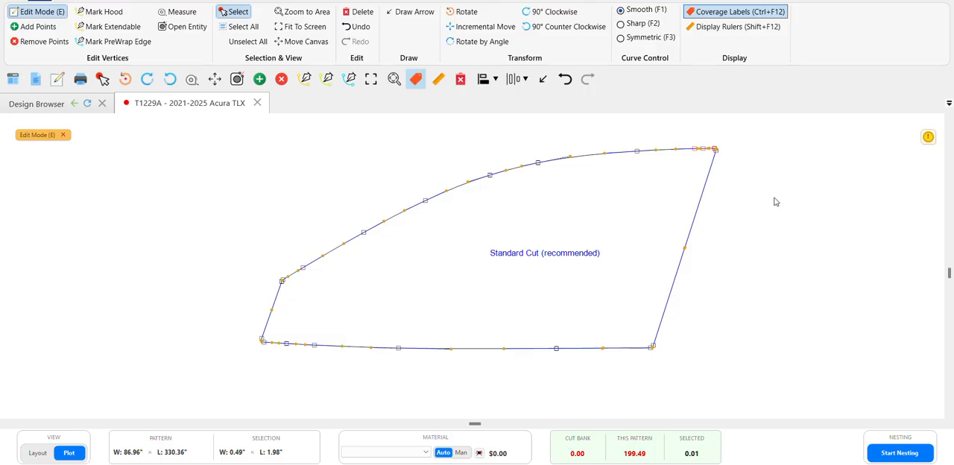
click(722, 339)
drag(633, 132, 728, 370)
key(Right)
key(Right)
key(Right)
key(Right)
key(Right)
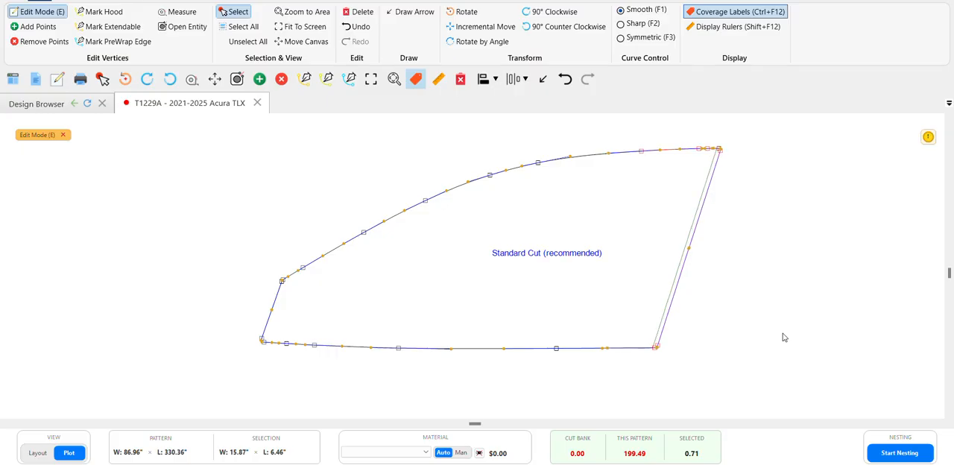
scroll(684, 284, up, 2)
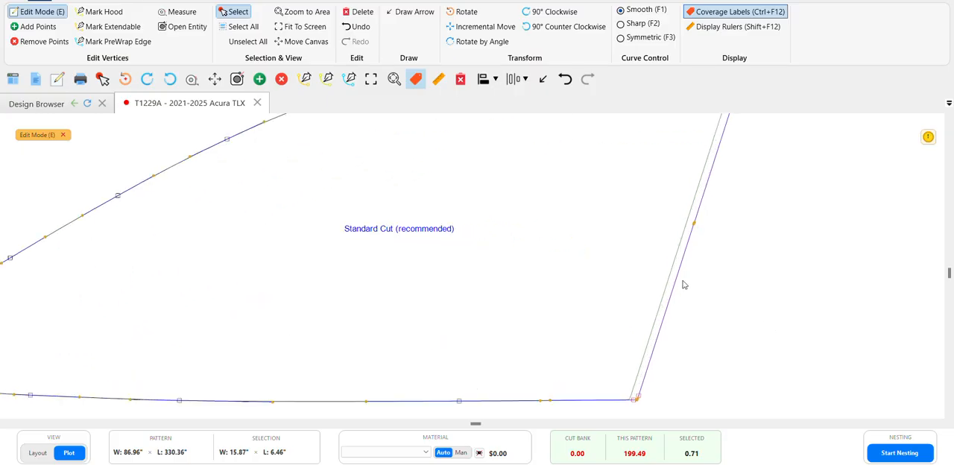
scroll(684, 285, down, 3)
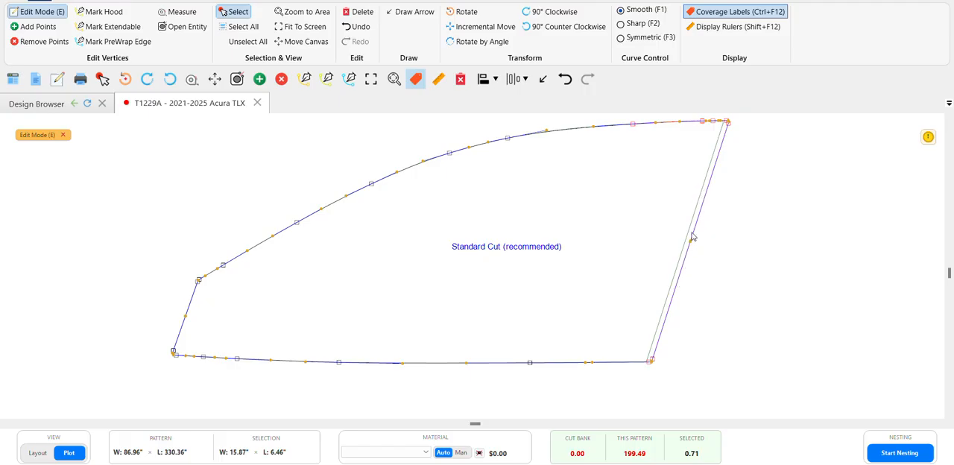
scroll(692, 237, up, 3)
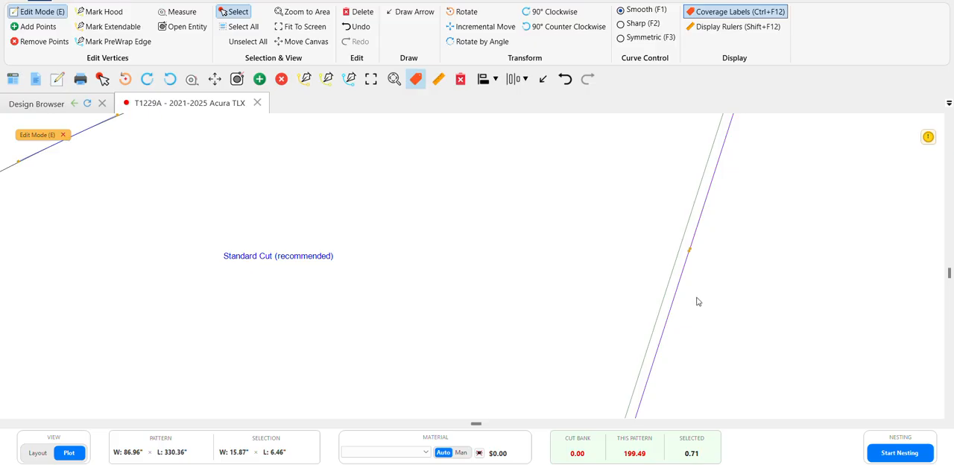
scroll(676, 304, down, 3)
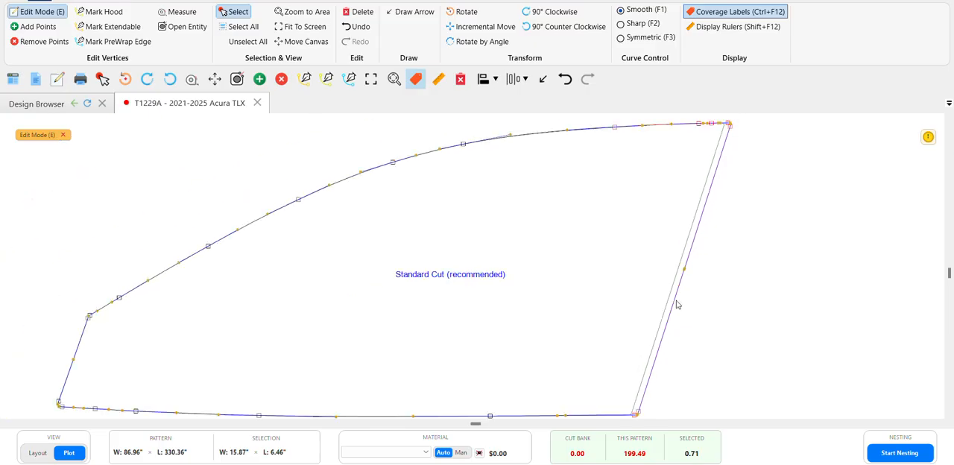
scroll(608, 350, down, 1)
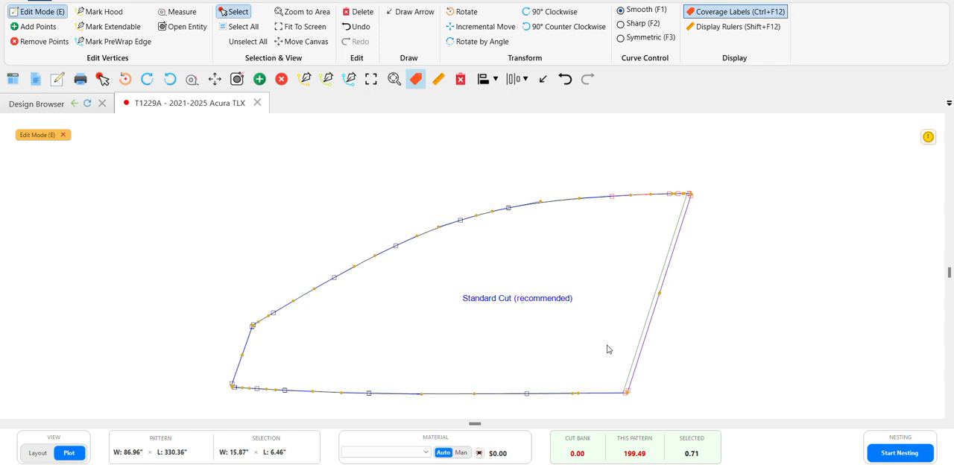
click(32, 136)
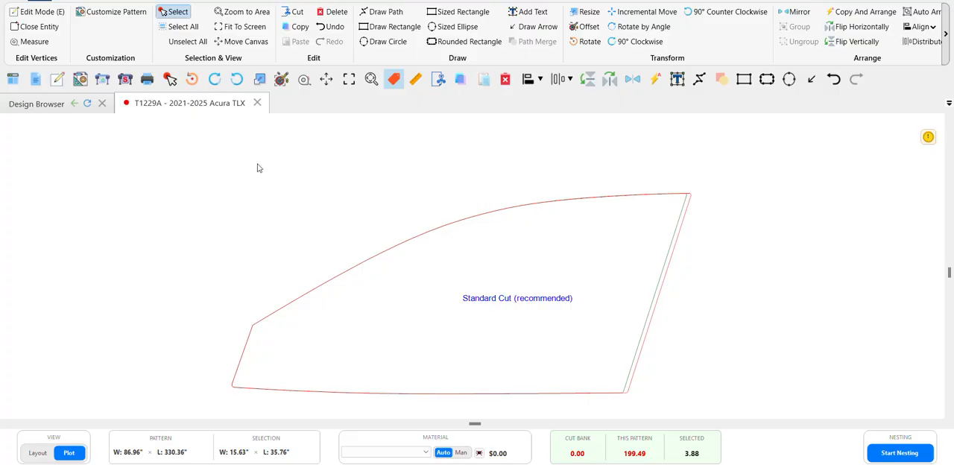
Open the Production Manager to plot only the selected front window piece
click(127, 82)
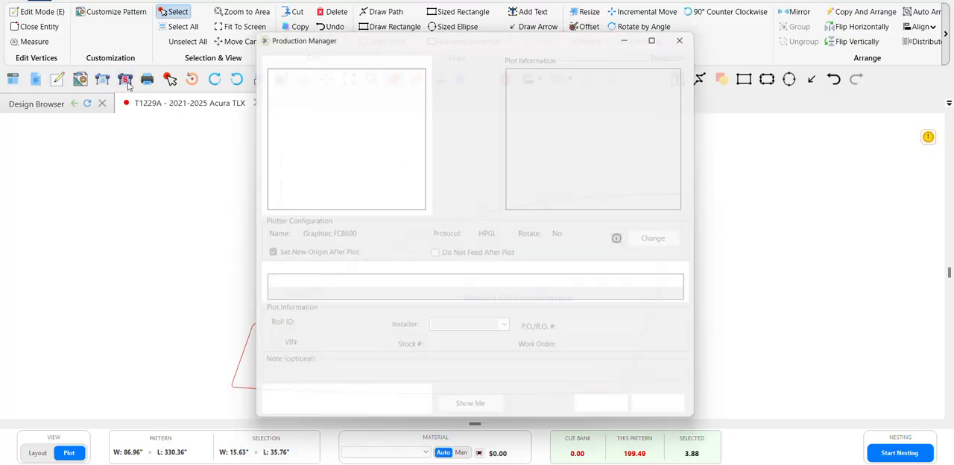